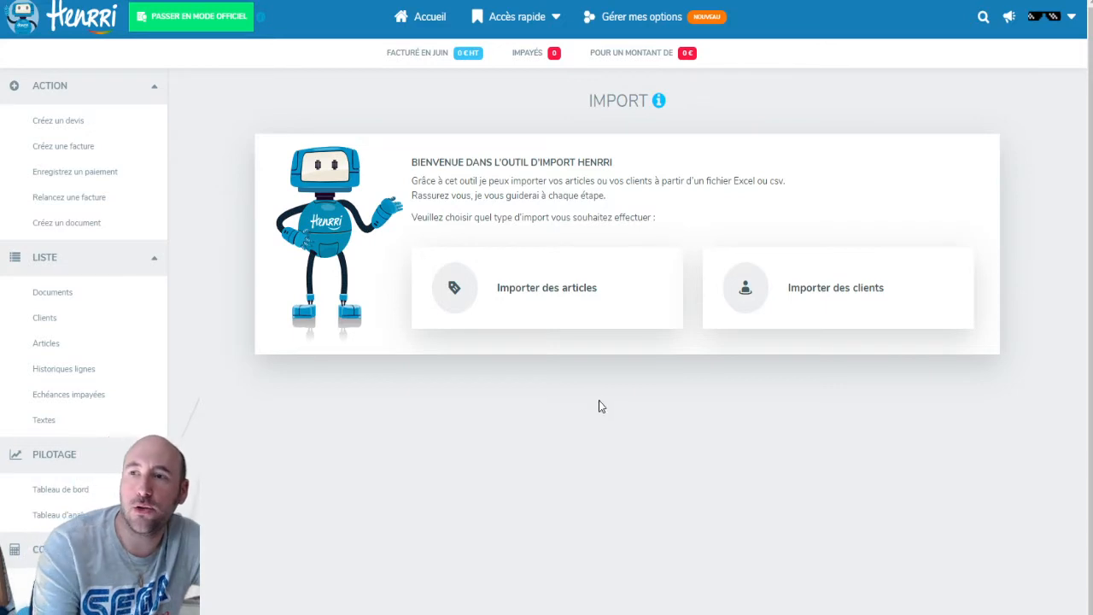
Open the import tool and choose to import clients
click(1064, 19)
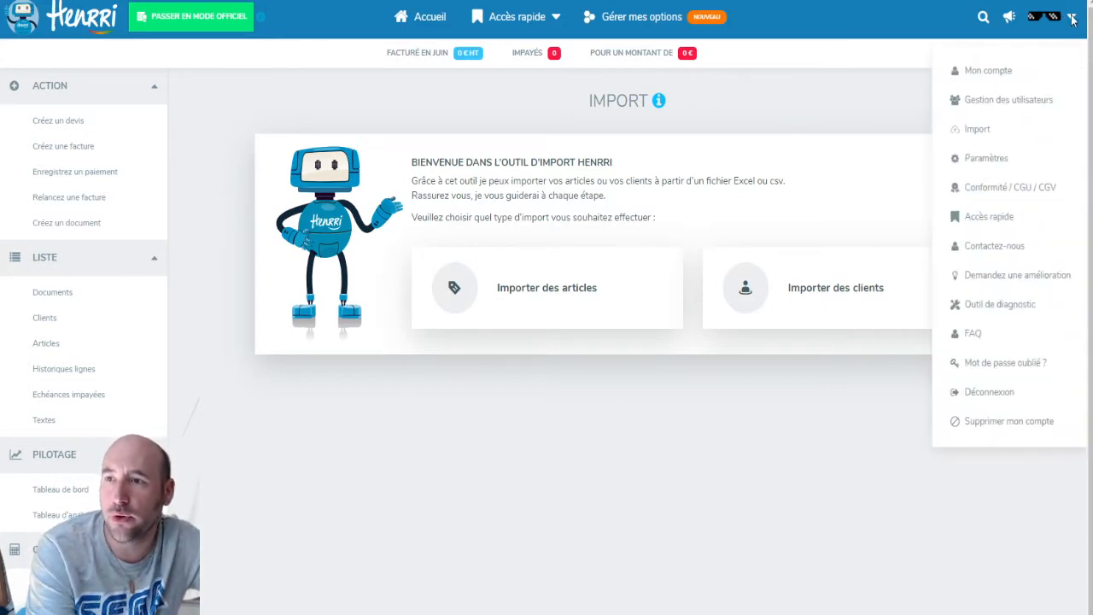
click(989, 137)
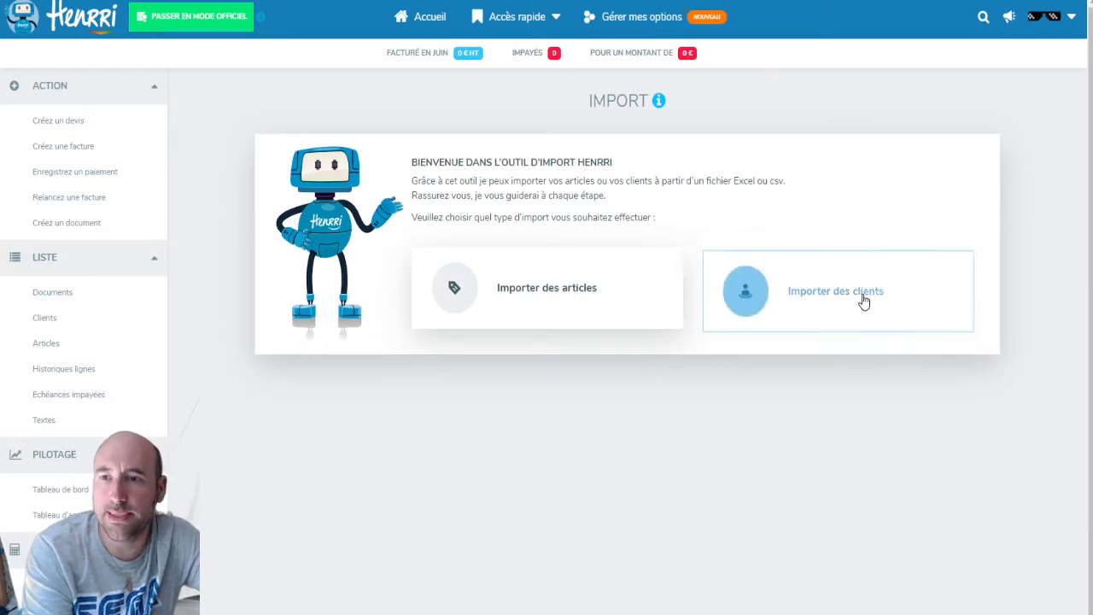
click(835, 299)
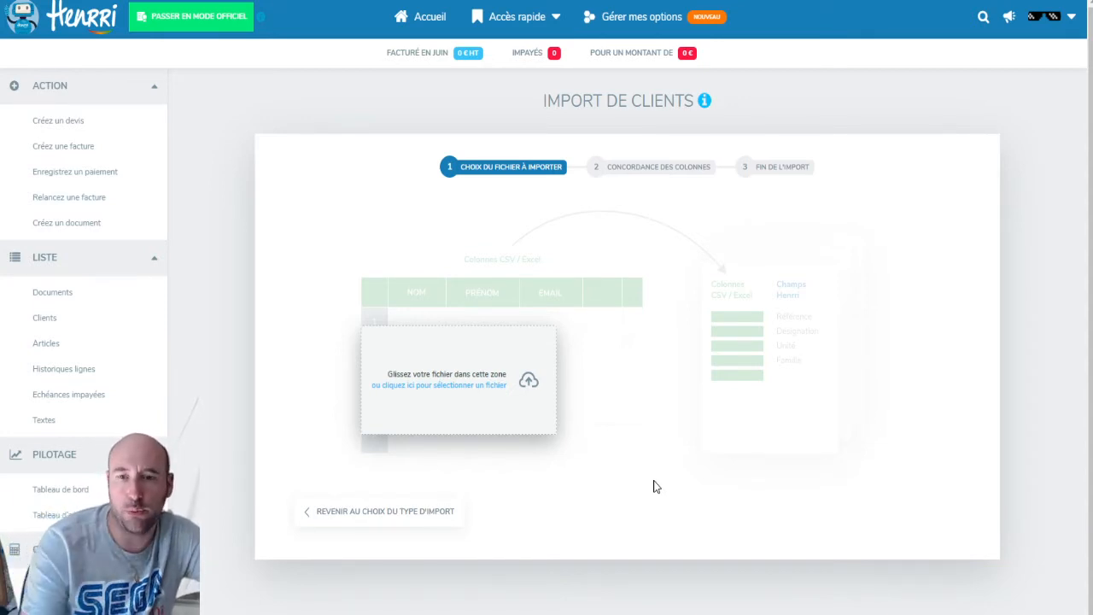
Load the file "clients et contacts fusionnés EPURES.csv" from the Musique folder as the client import source
click(475, 388)
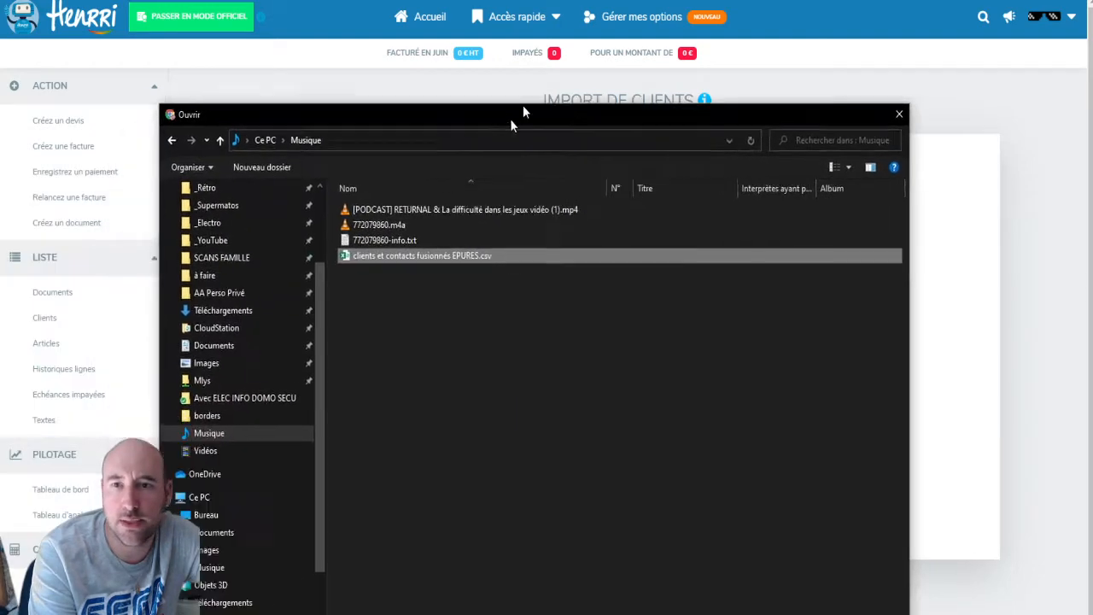
drag(522, 108, 700, 408)
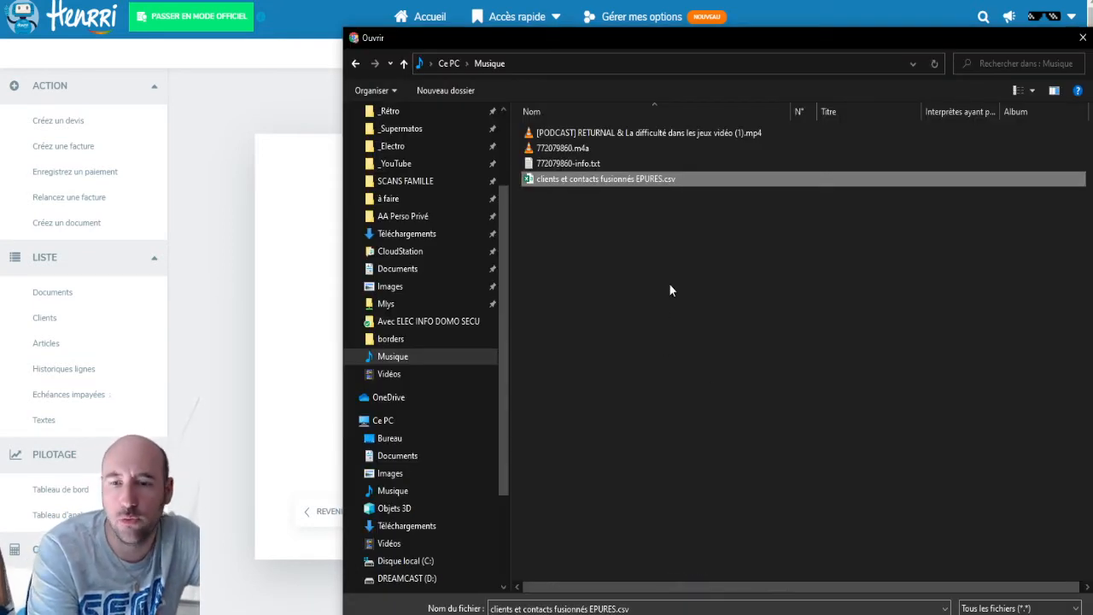
double_click(588, 181)
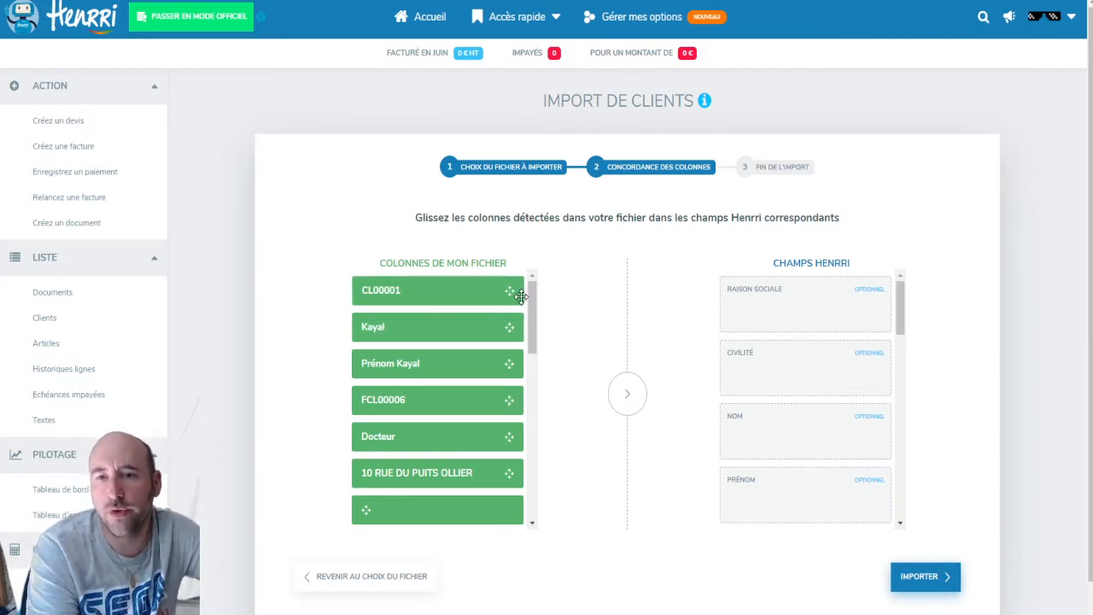
Match the file's last-name, first-name and "Docteur" columns to the Nom, Prénom and Civilité fields
drag(535, 330, 515, 292)
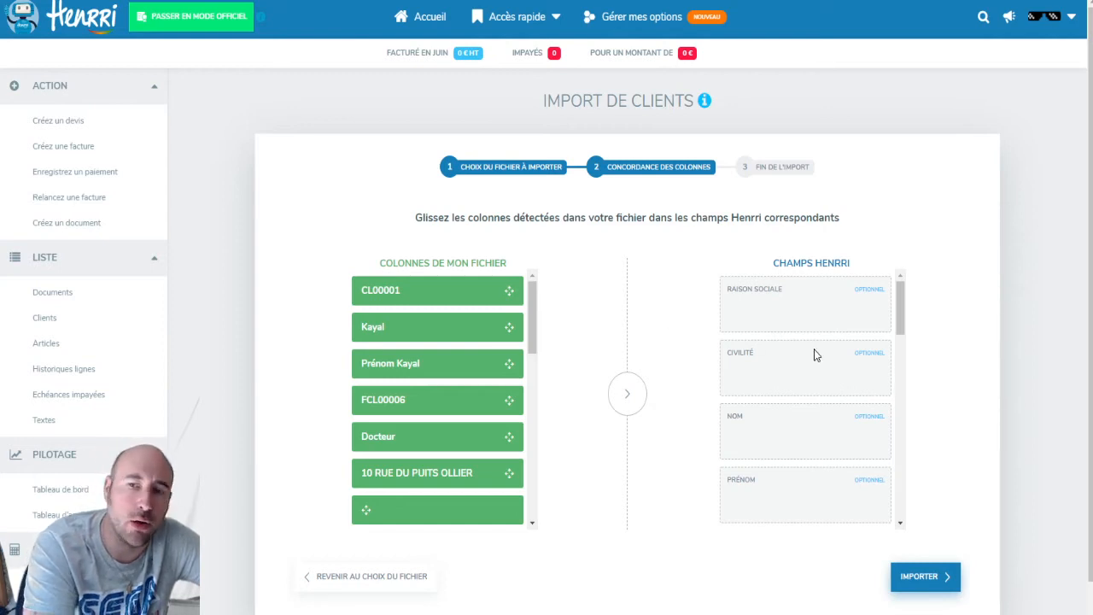
scroll(901, 307, down, 5)
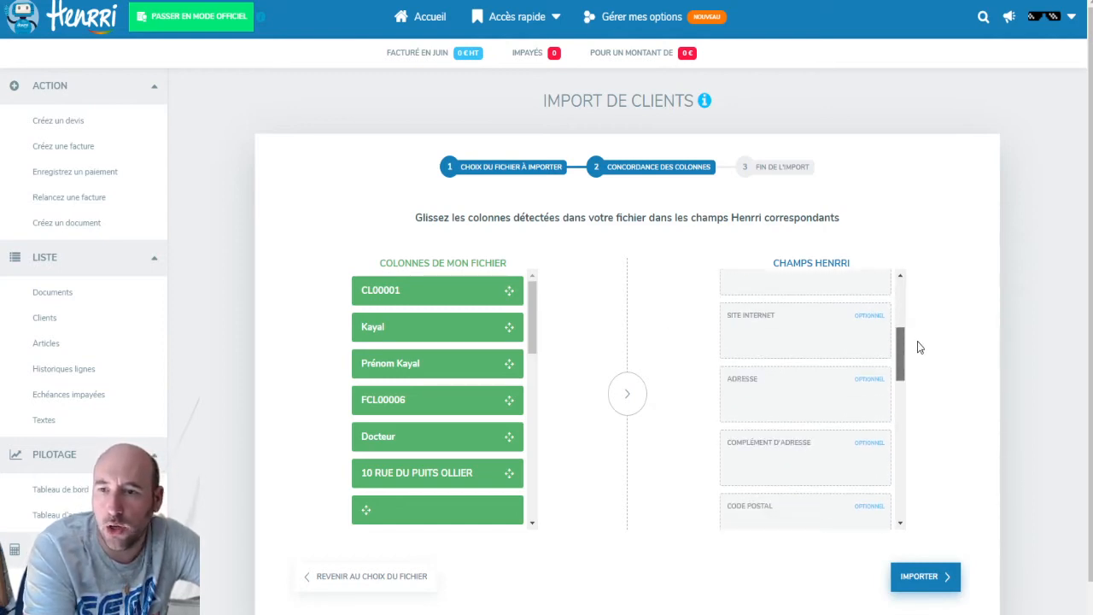
scroll(902, 298, up, 2)
scroll(902, 299, up, 3)
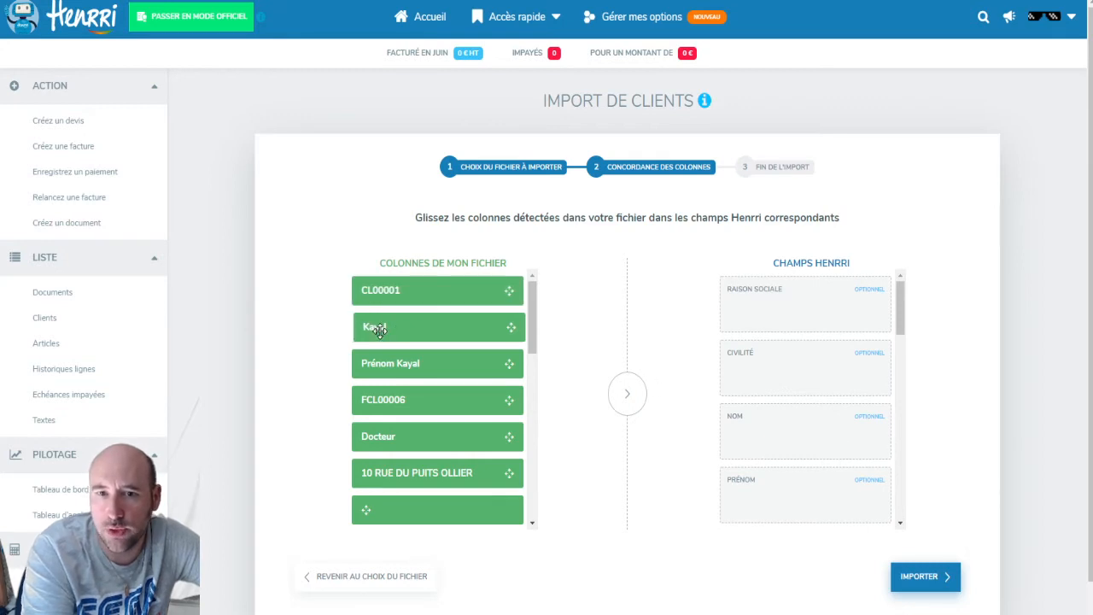
drag(379, 327, 781, 437)
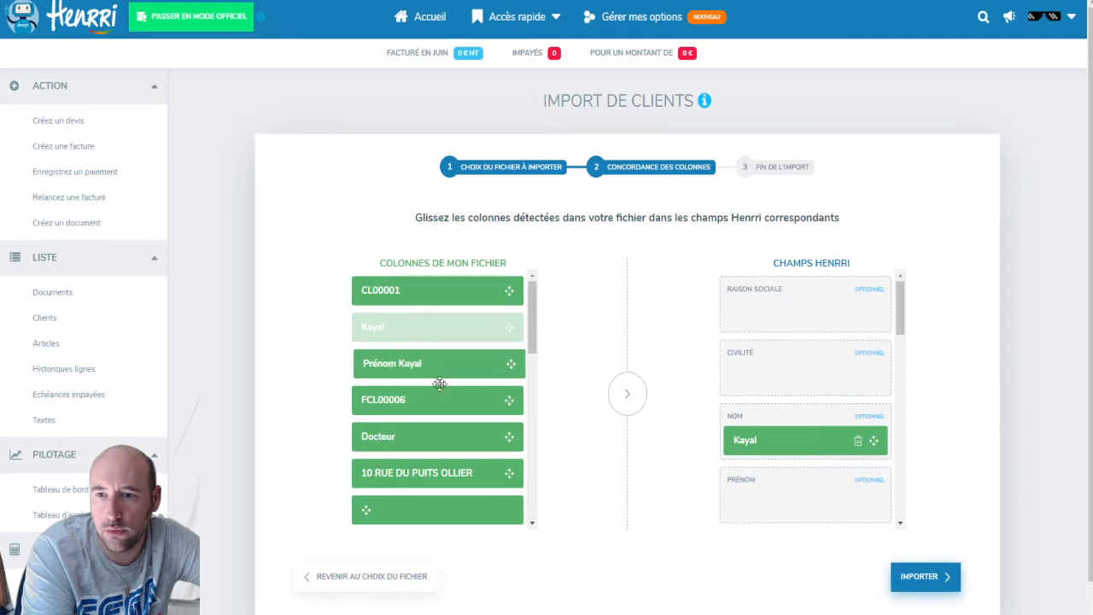
drag(427, 367, 772, 502)
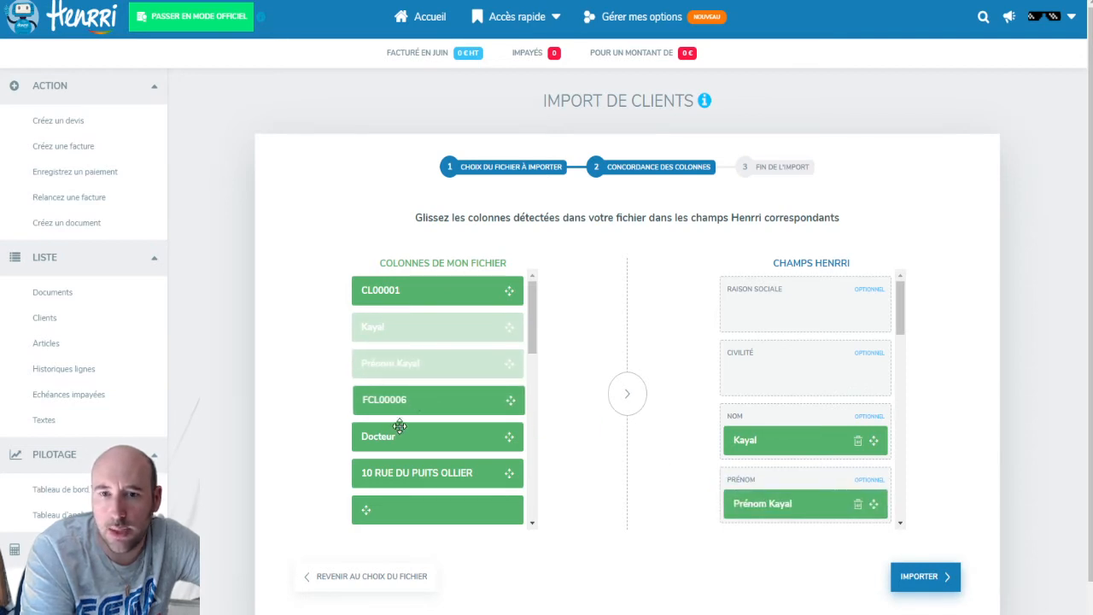
drag(381, 456, 763, 363)
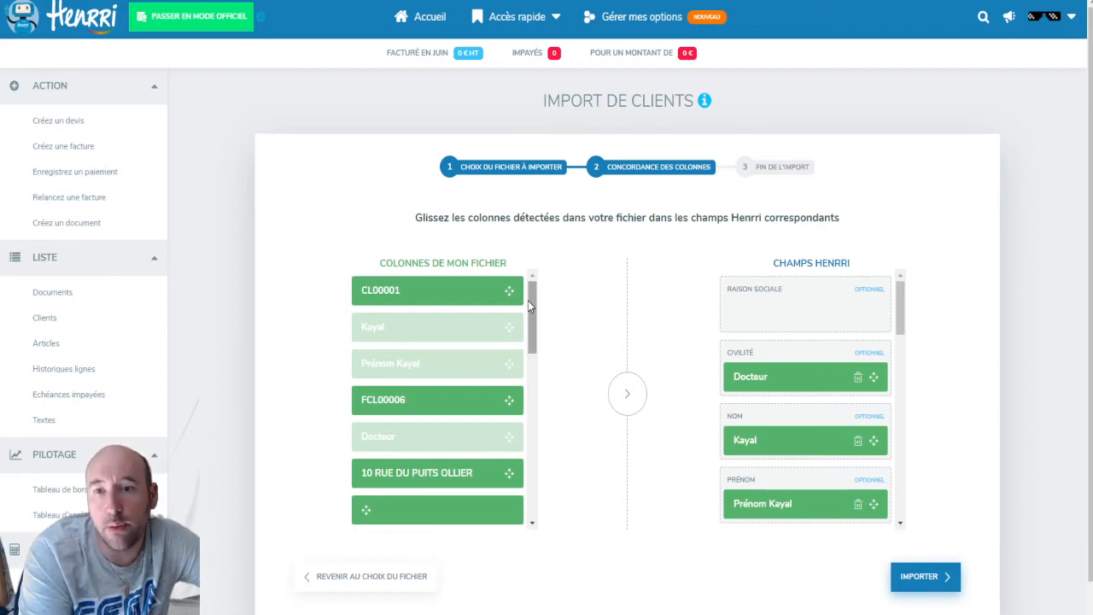
Match the file's street address column to the Adresse field
drag(530, 299, 612, 353)
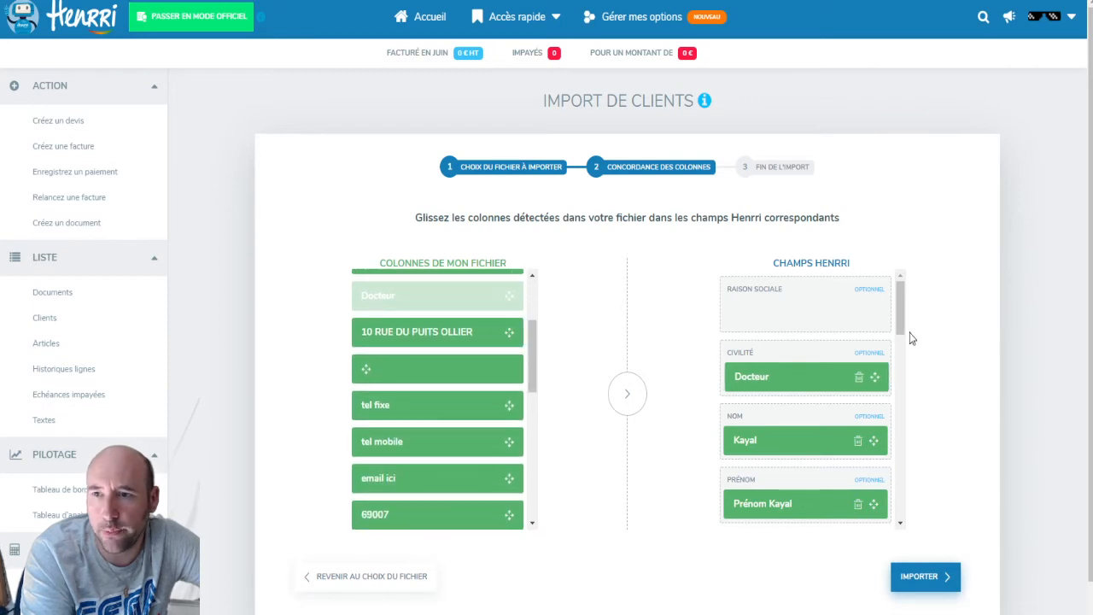
drag(899, 307, 914, 346)
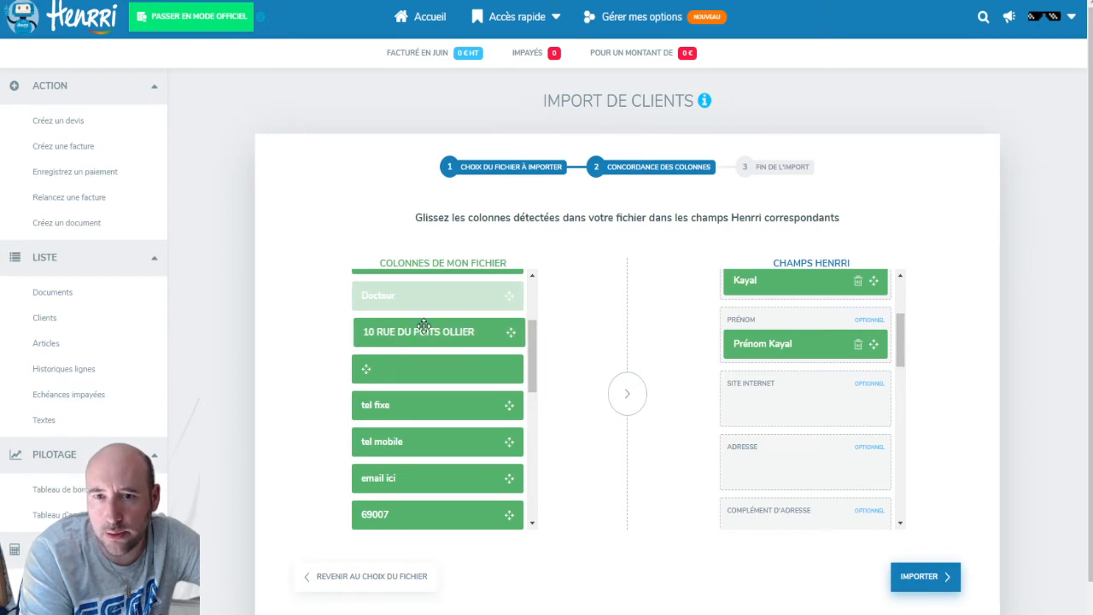
drag(418, 329, 756, 461)
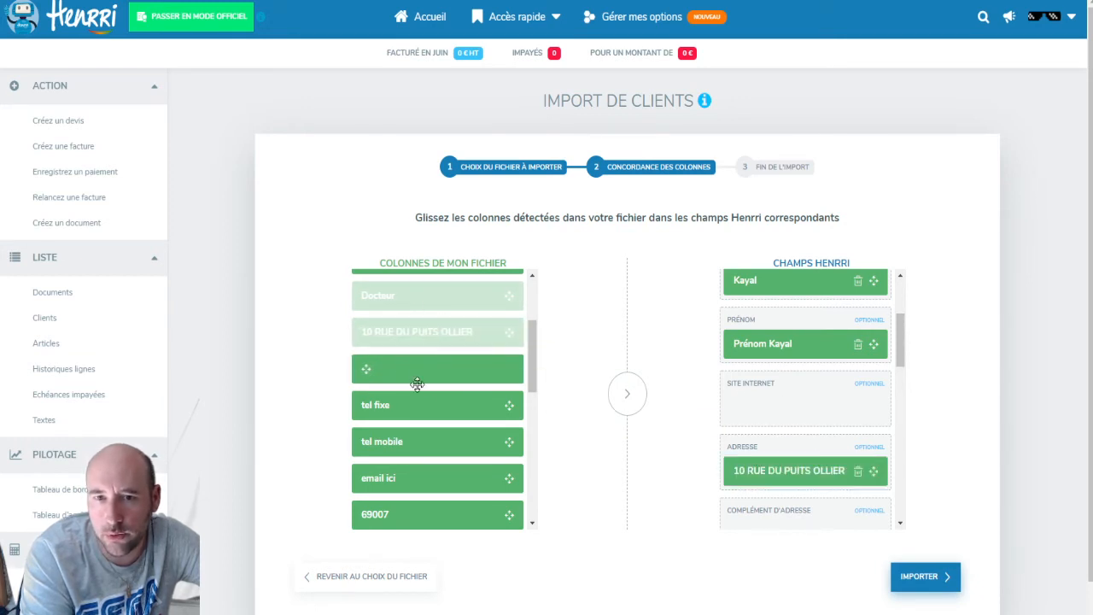
Match the "tel fixe", "tel mobile" and "email ici" columns to the Téléphone fixe, Téléphone mobile and Email fields
scroll(905, 341, down, 1)
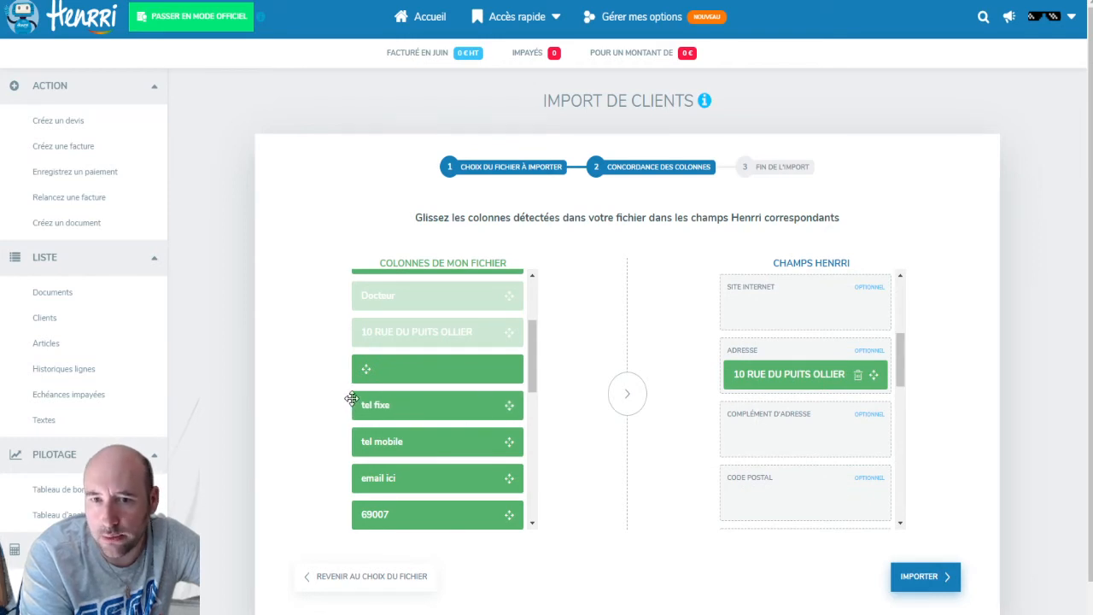
drag(903, 358, 910, 405)
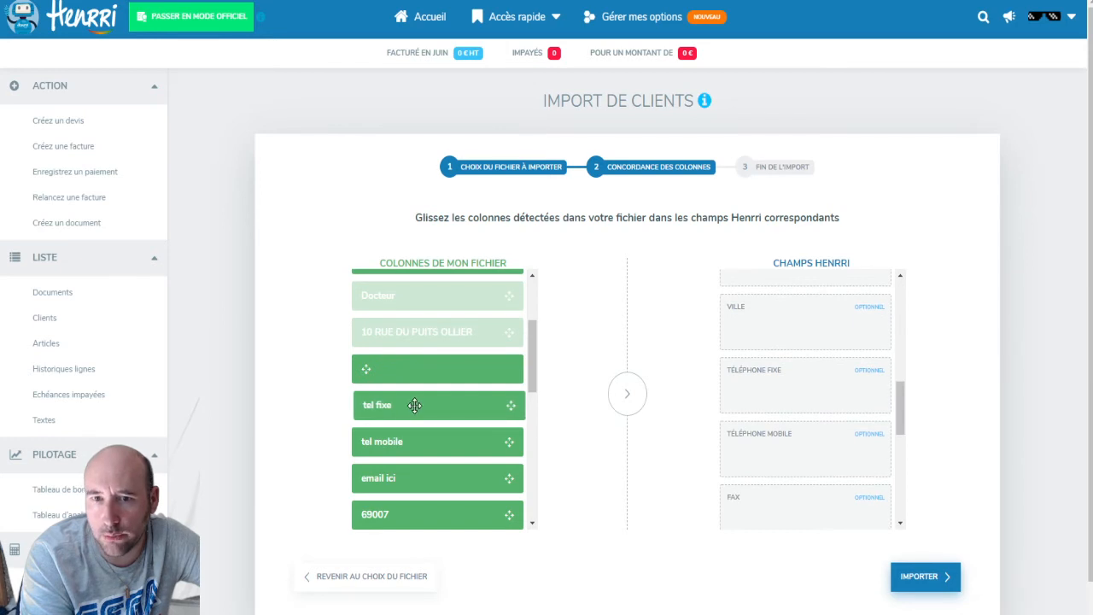
drag(415, 405, 766, 376)
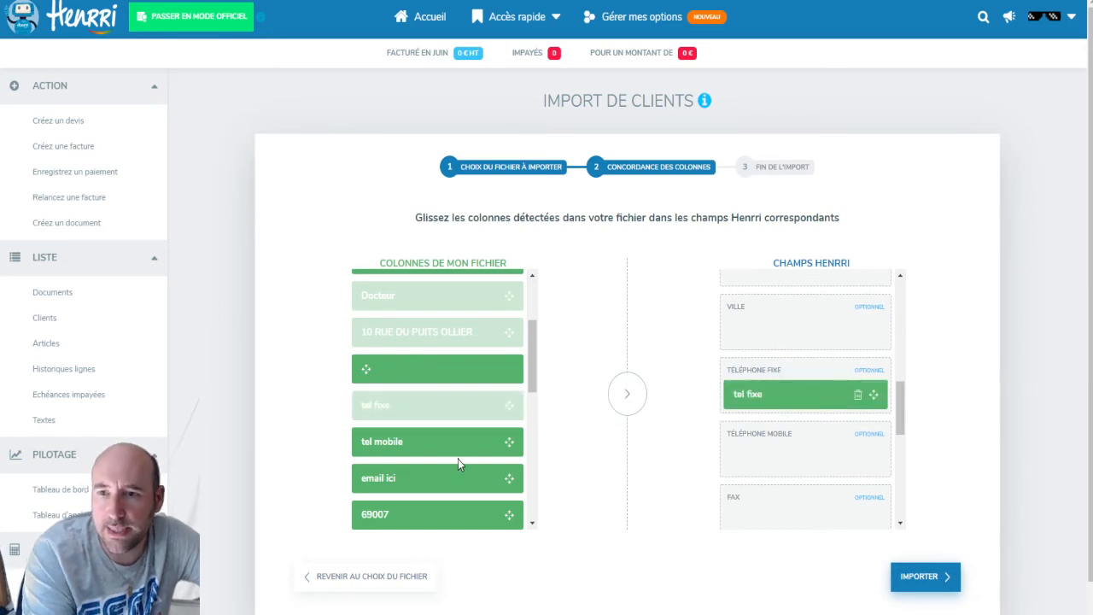
drag(456, 452, 778, 444)
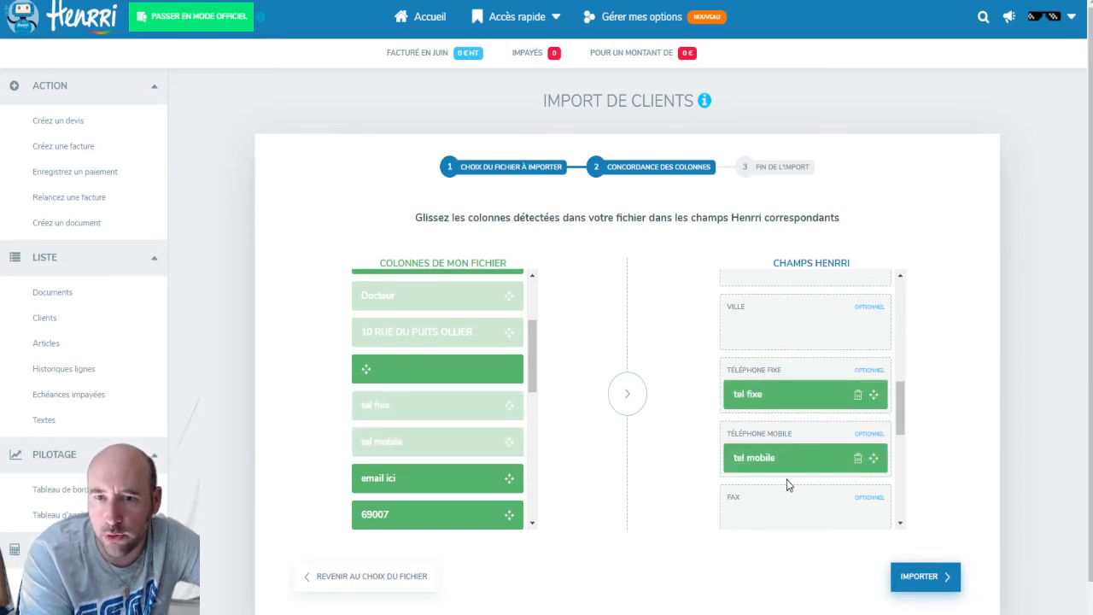
drag(900, 399, 916, 441)
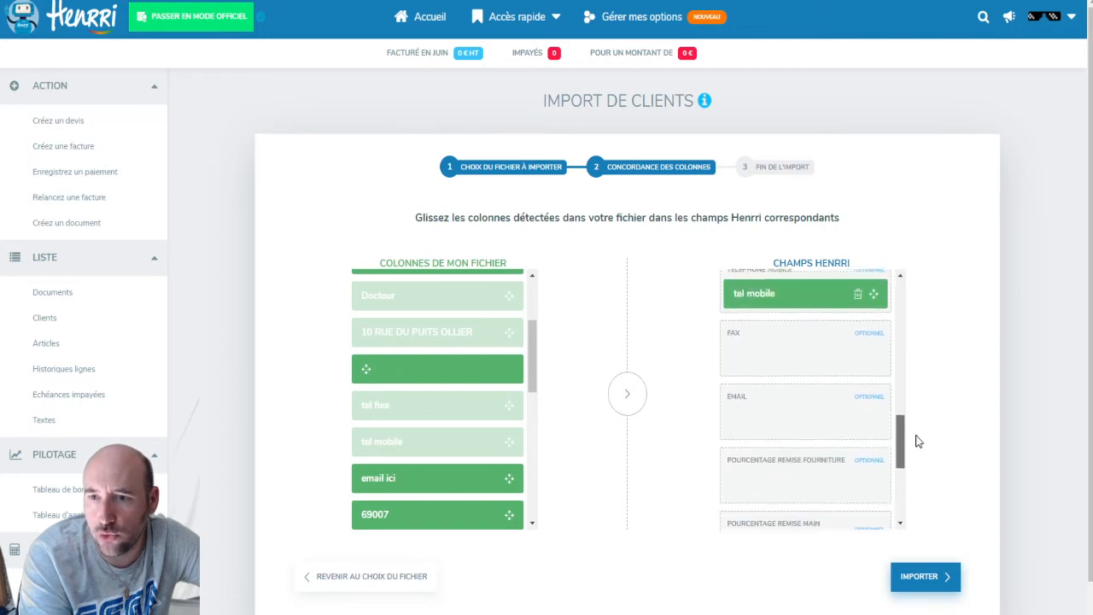
drag(403, 474, 768, 405)
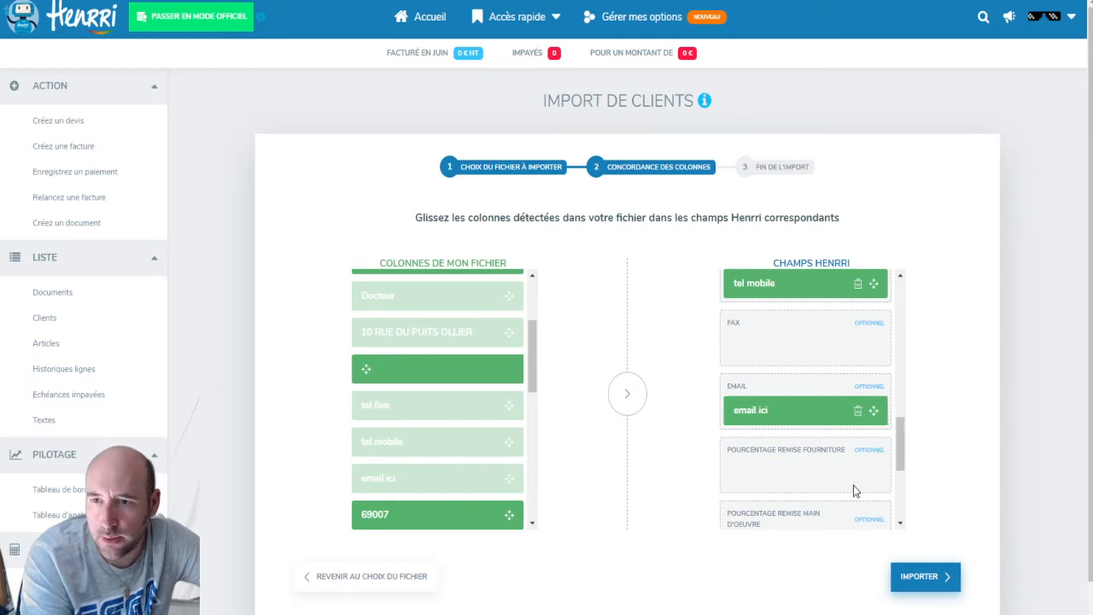
Match the file's city column to the Ville field and its postal code column to Code postal
drag(899, 431, 917, 417)
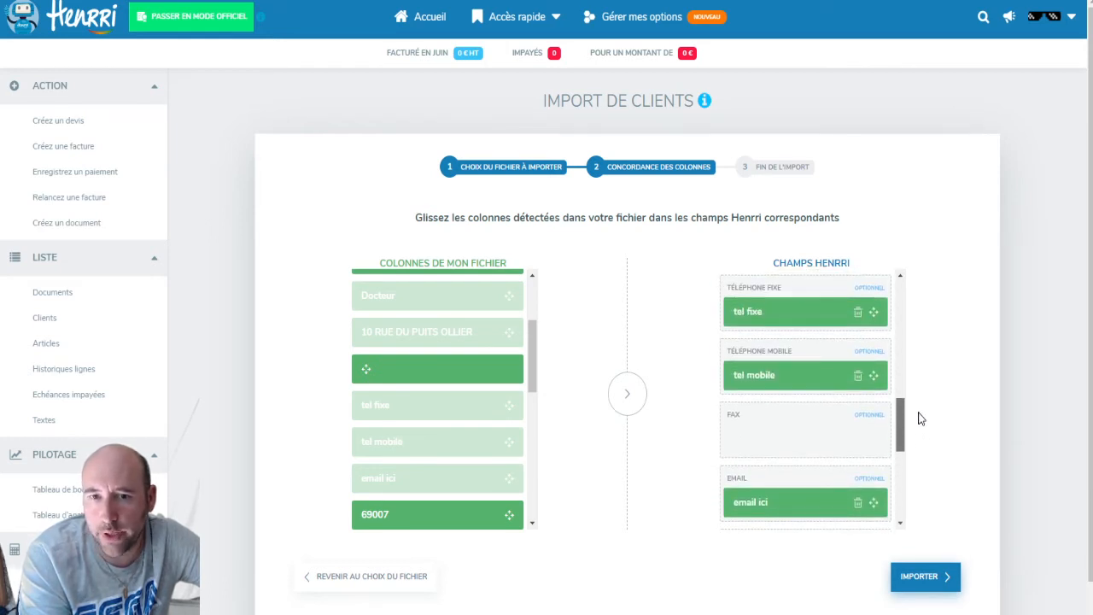
drag(535, 353, 541, 383)
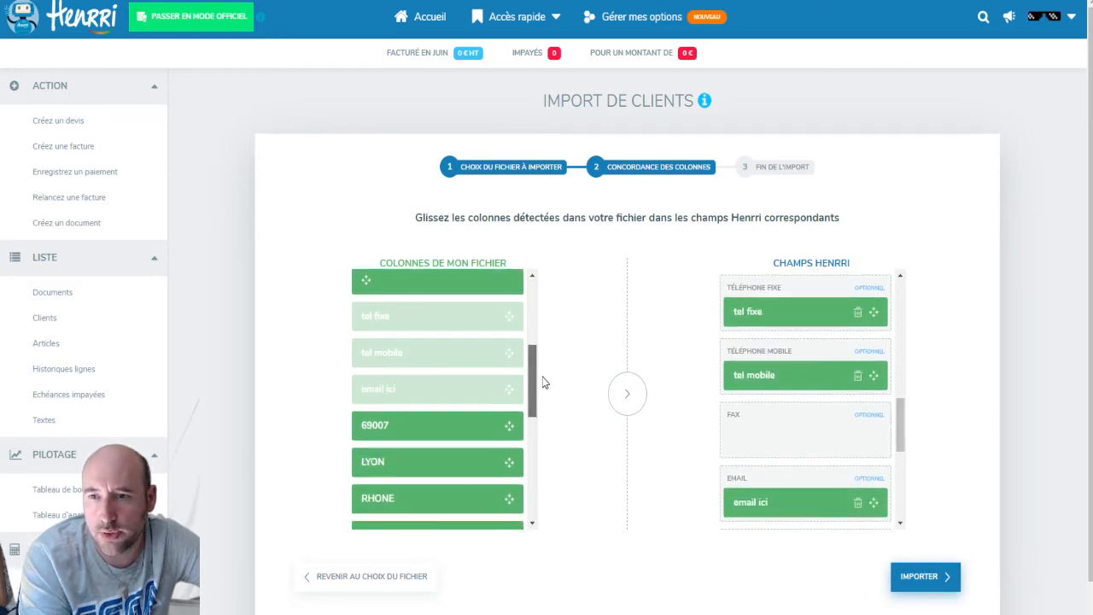
drag(900, 429, 897, 385)
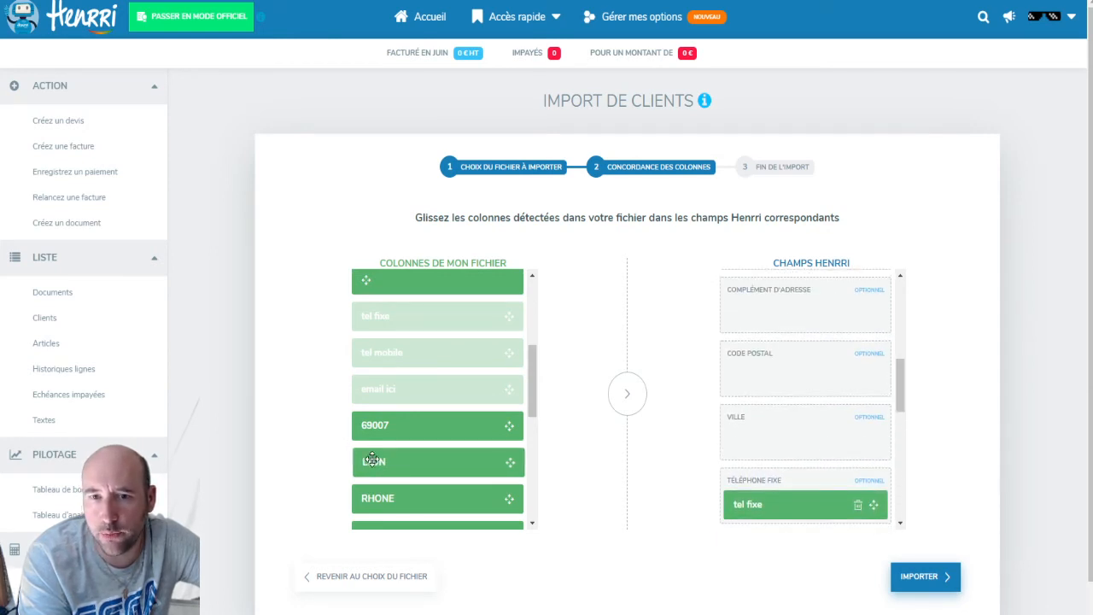
drag(373, 461, 745, 429)
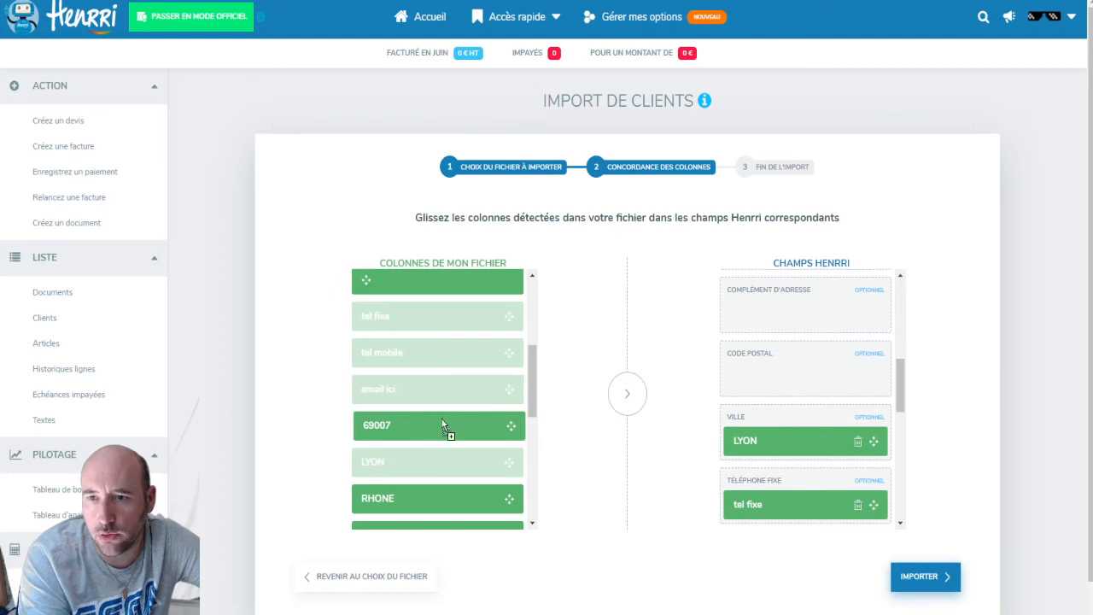
drag(446, 427, 774, 359)
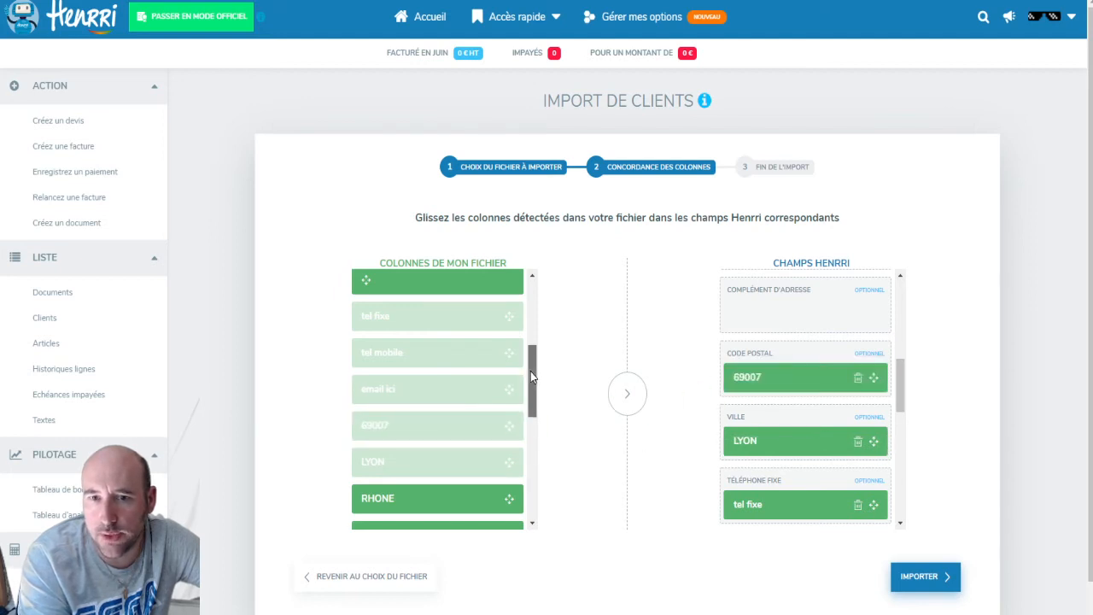
Match the file's department column to the Complément d'adresse field
drag(530, 371, 536, 404)
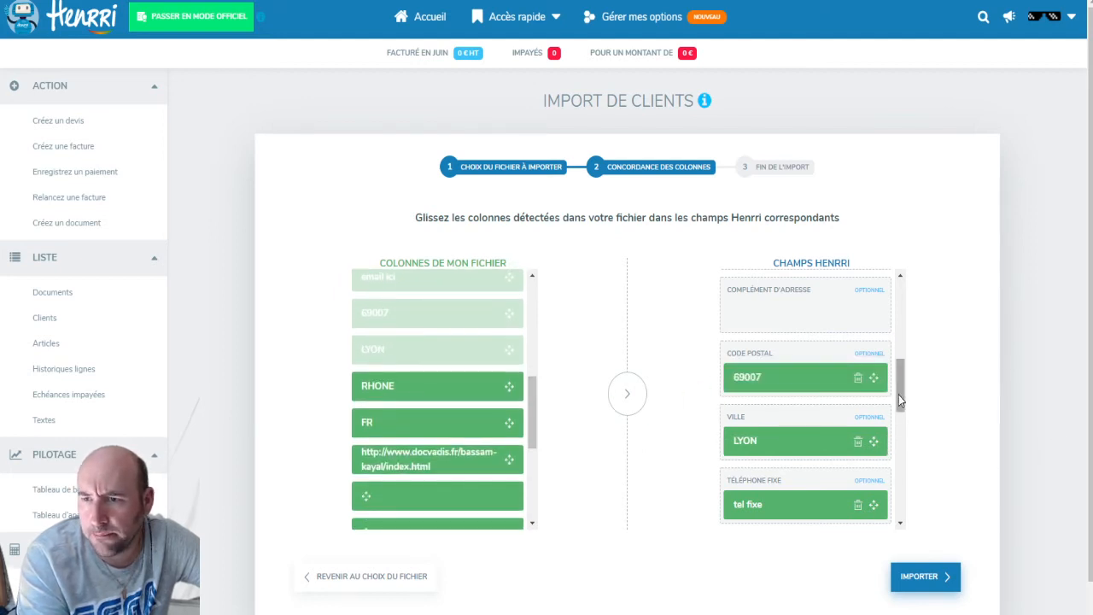
drag(898, 394, 899, 371)
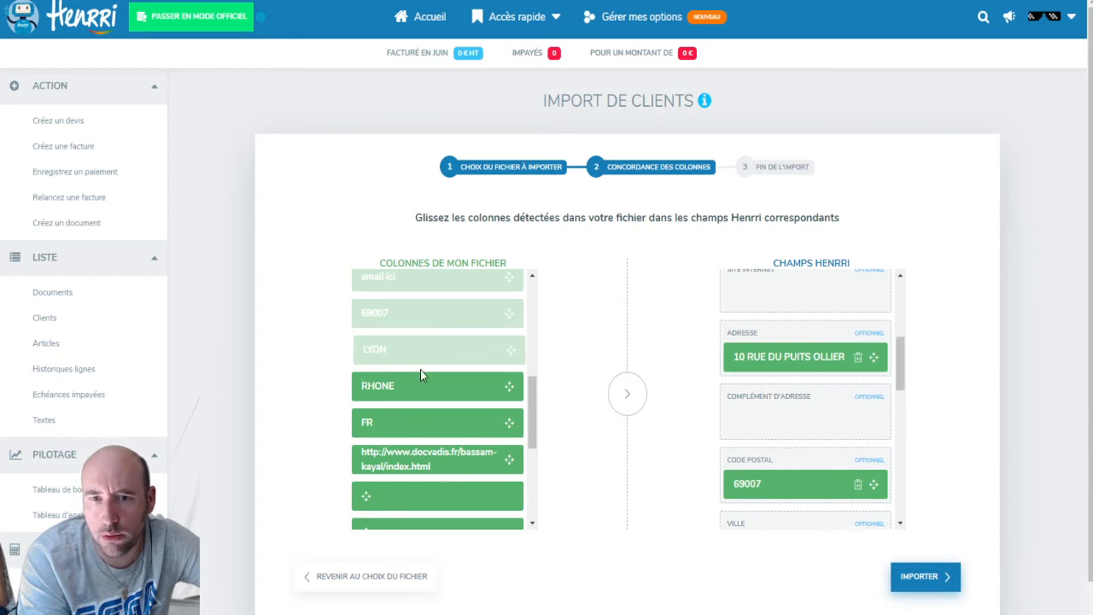
drag(418, 375, 751, 420)
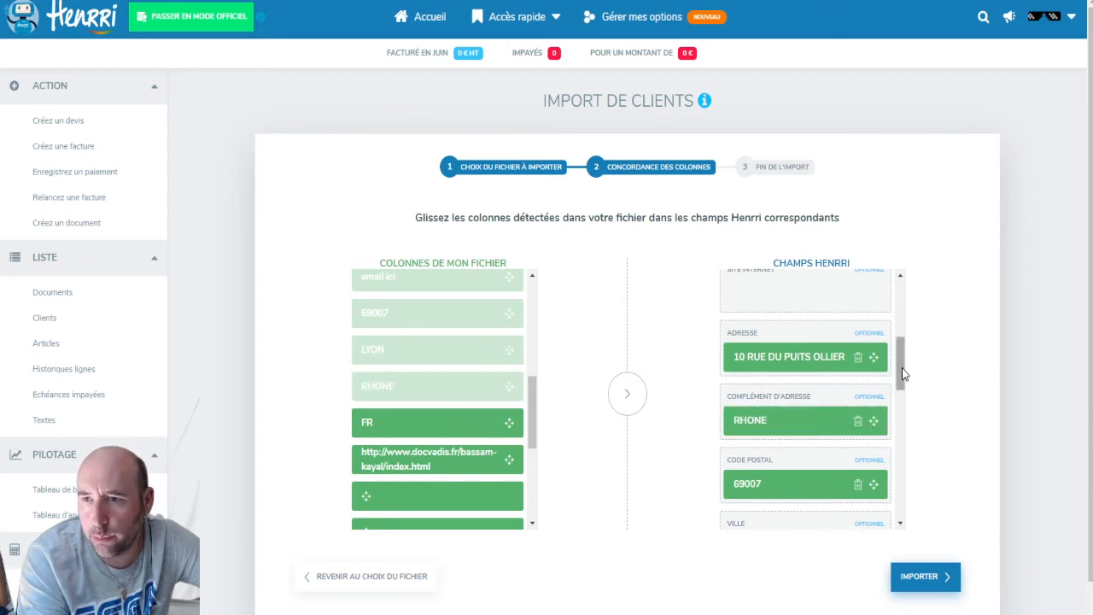
Match the file's website URL column to the Site internet field
drag(902, 366, 895, 299)
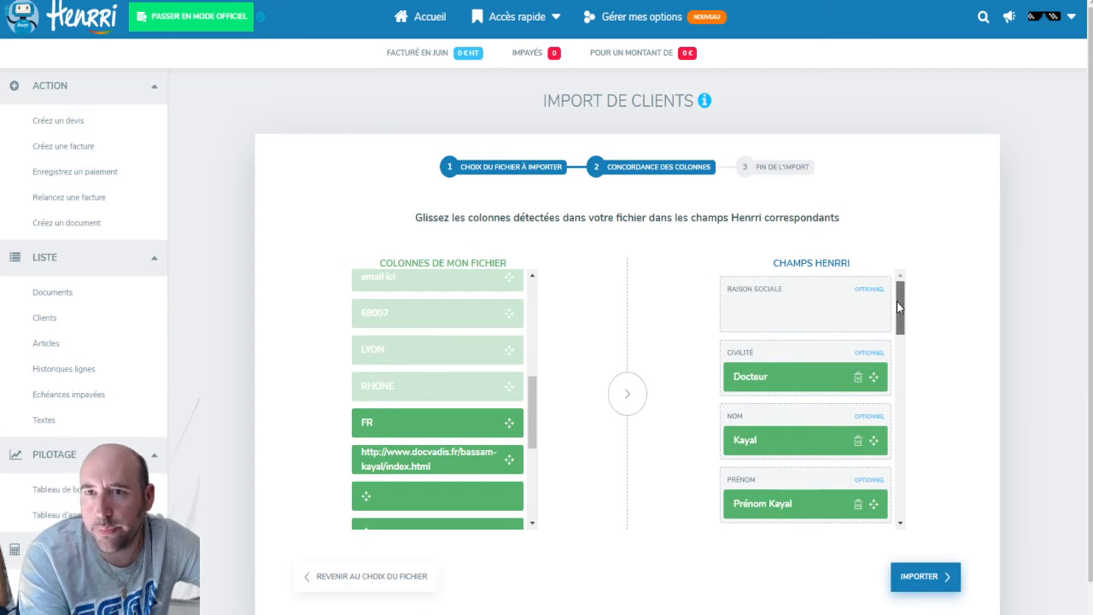
drag(897, 320, 900, 358)
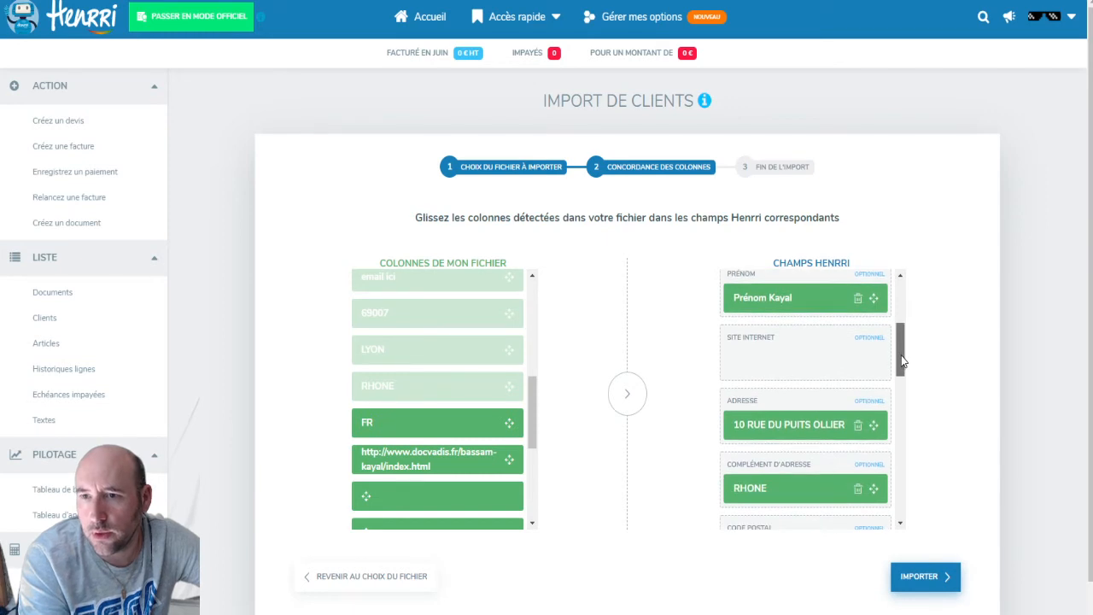
drag(409, 458, 814, 383)
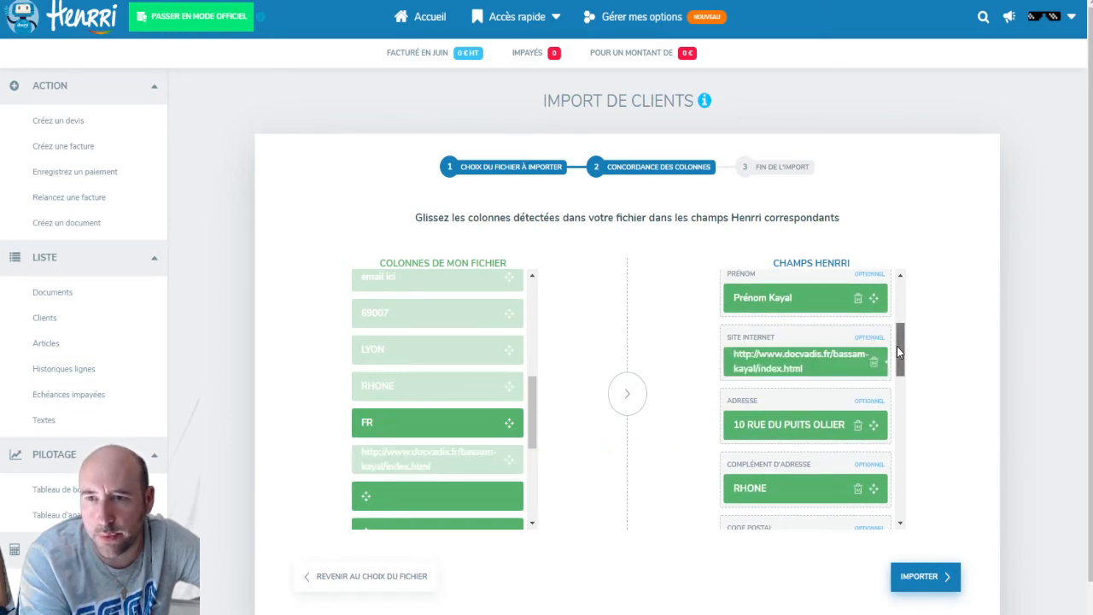
drag(899, 350, 920, 492)
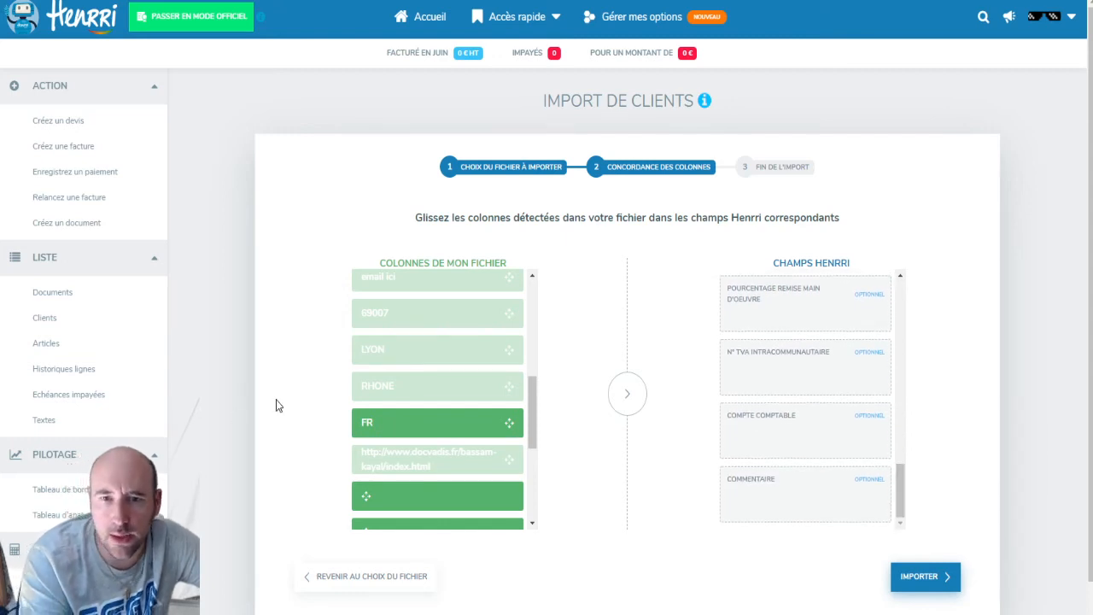
drag(530, 406, 532, 289)
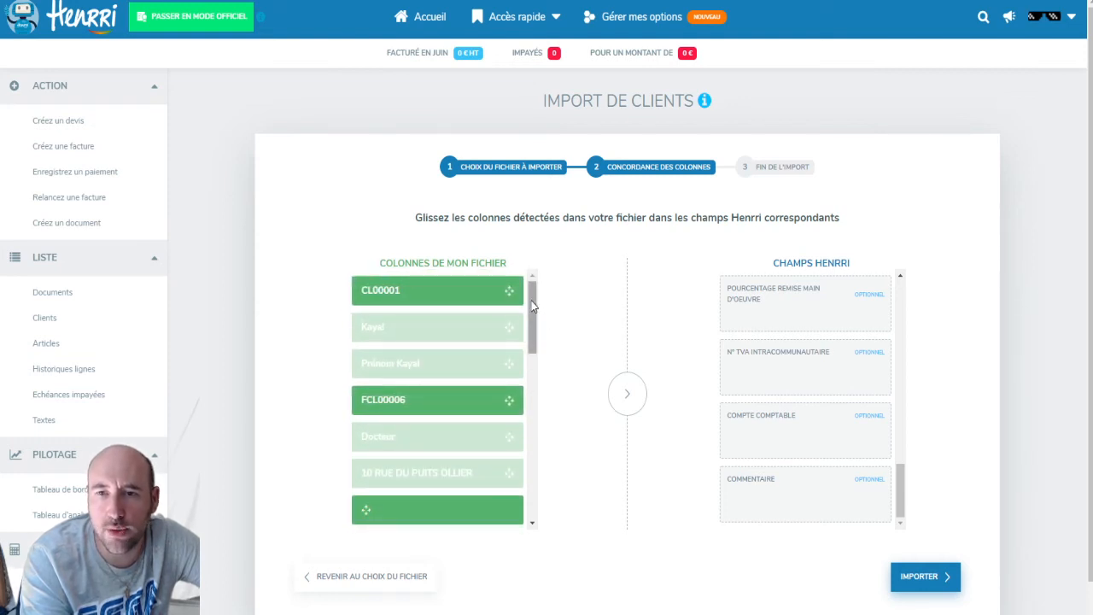
drag(532, 305, 544, 403)
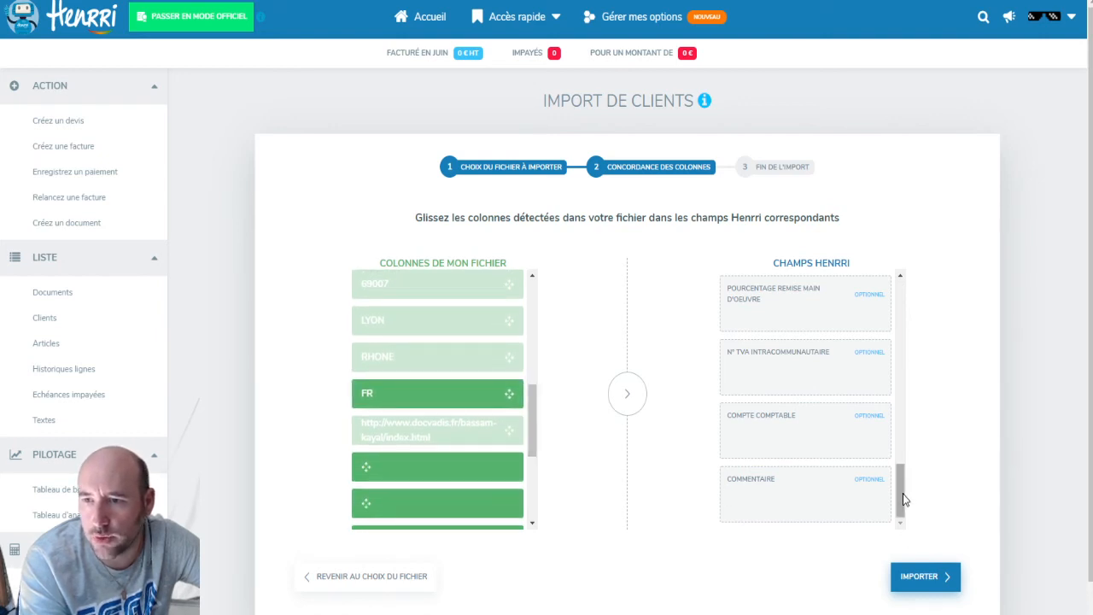
Check the remaining file columns and client fields, and launch the client import with the current column matching
drag(903, 498, 856, 292)
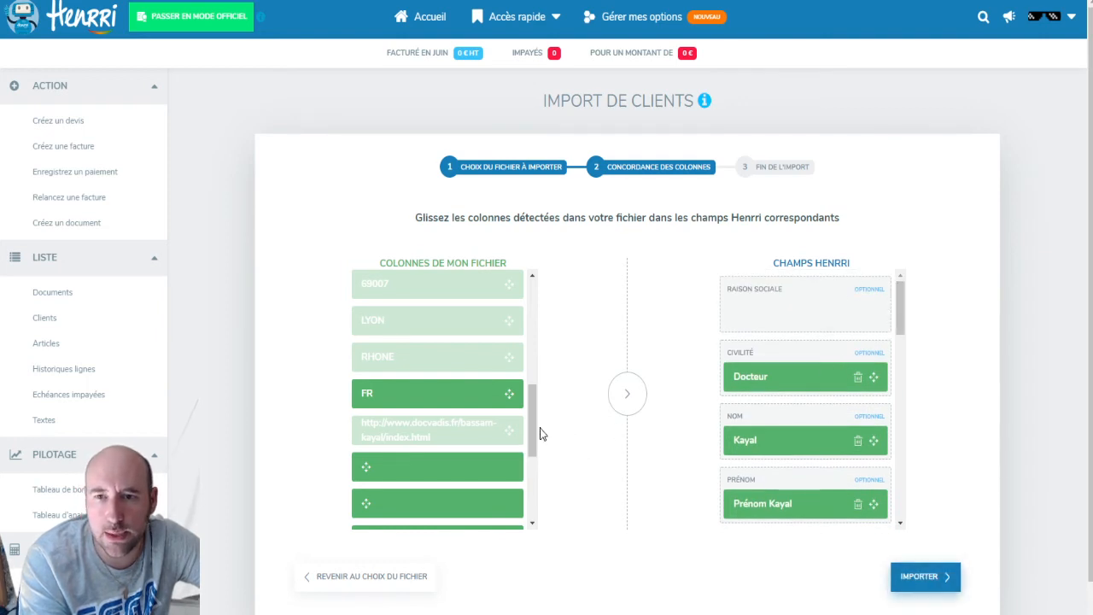
drag(533, 427, 532, 505)
click(931, 586)
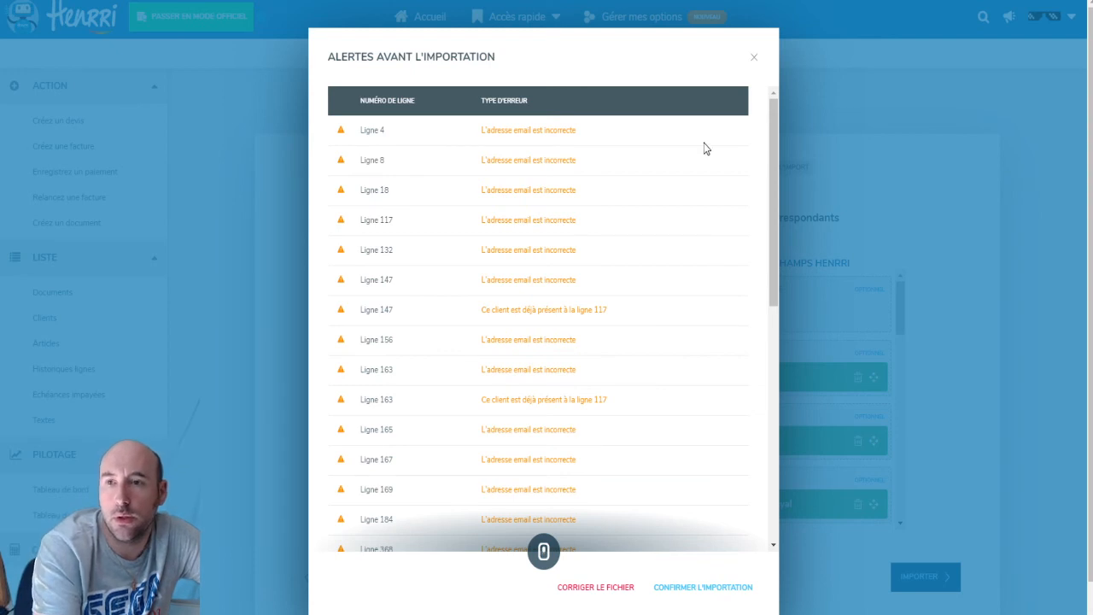
Review the full list of pre-import alerts, examining the line numbers and error types from first to last
drag(774, 153, 805, 405)
scroll(793, 345, up, 10)
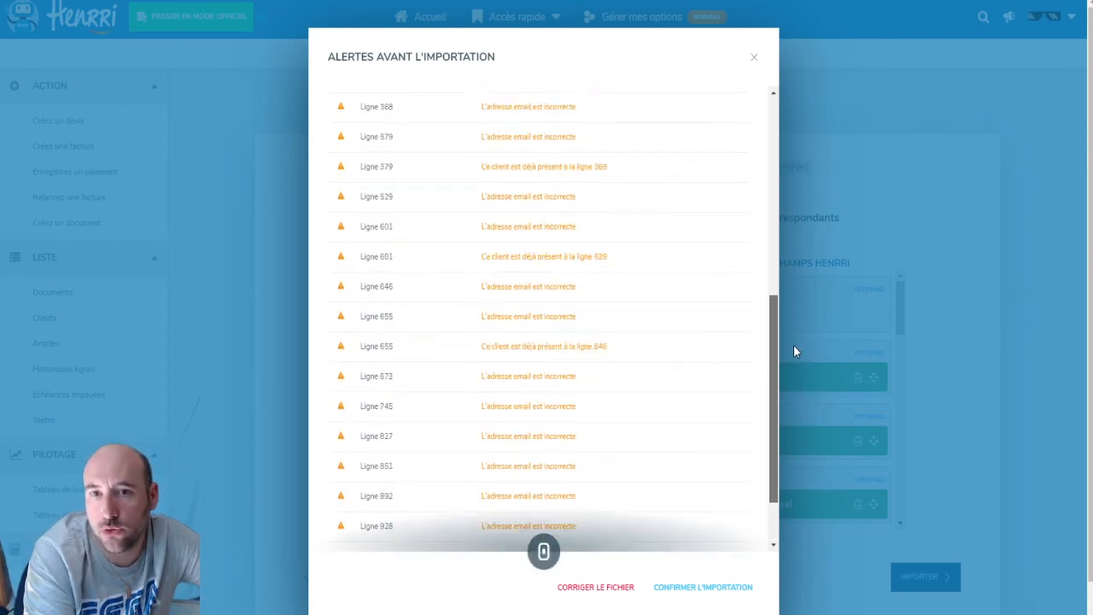
scroll(735, 127, down, 10)
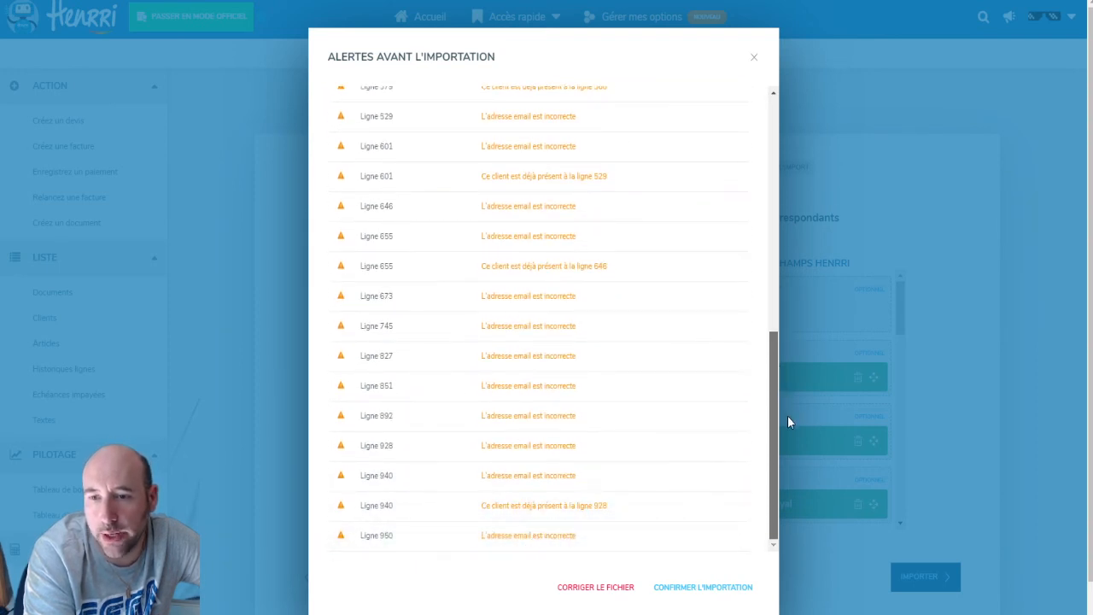
scroll(786, 376, up, 5)
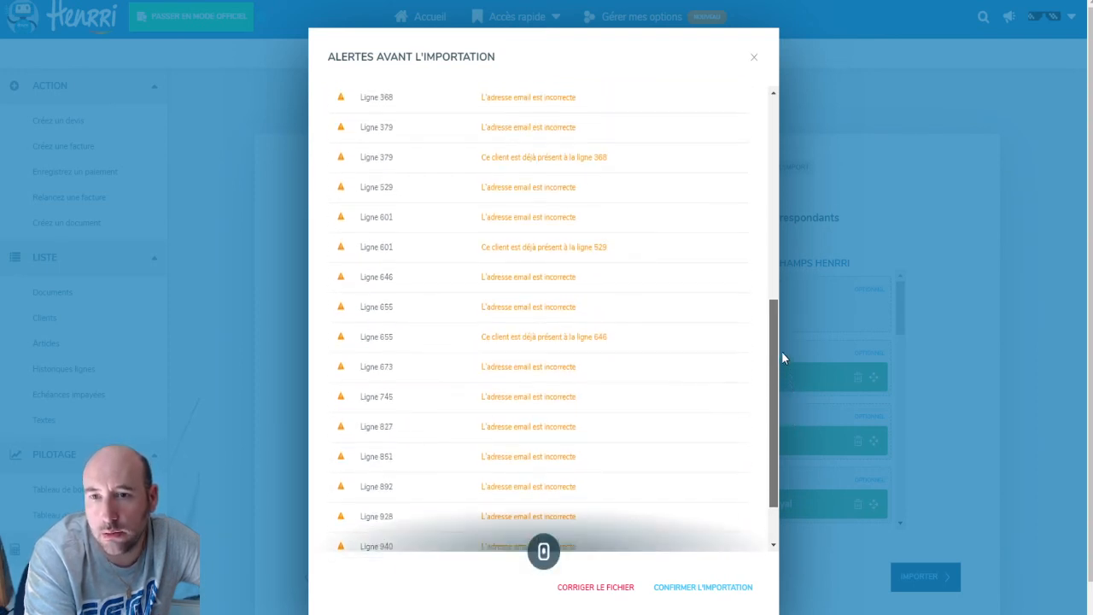
scroll(717, 153, up, 3)
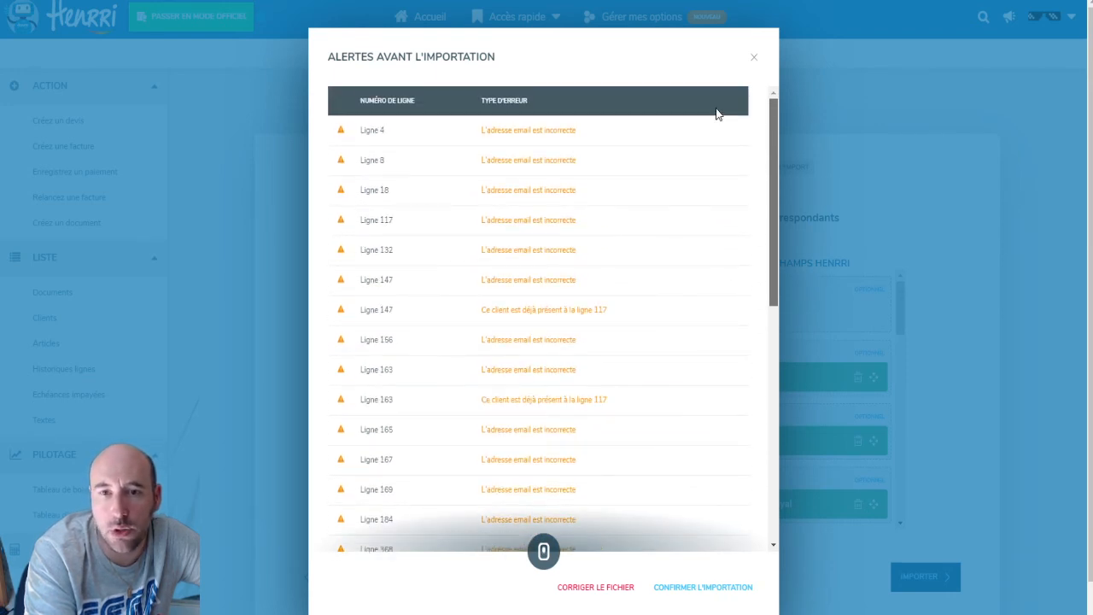
scroll(745, 193, down, 1)
scroll(752, 210, down, 5)
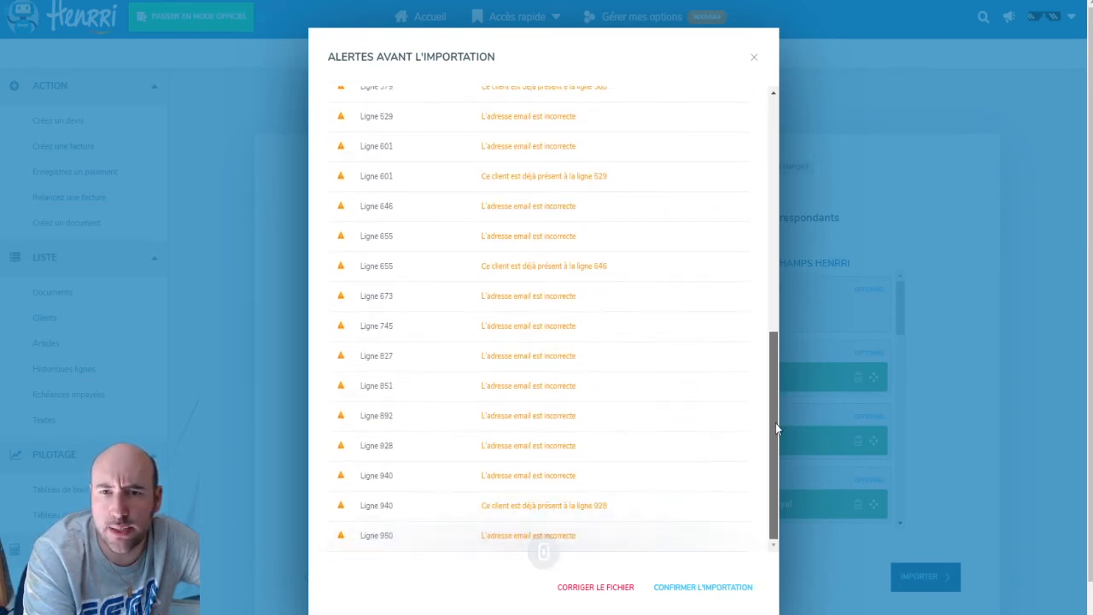
scroll(768, 359, up, 4)
scroll(753, 258, up, 3)
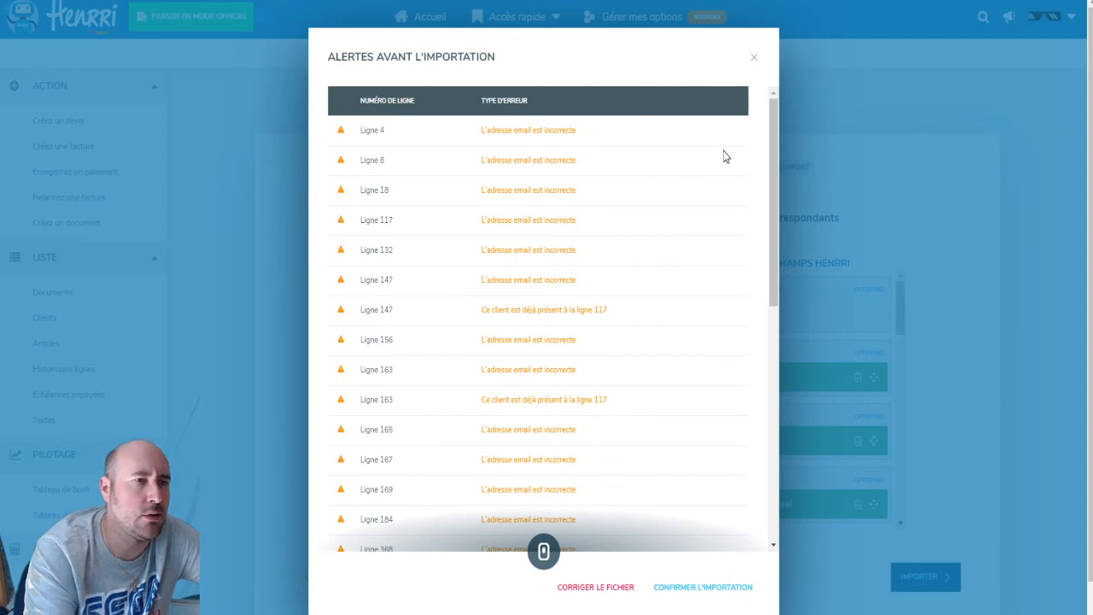